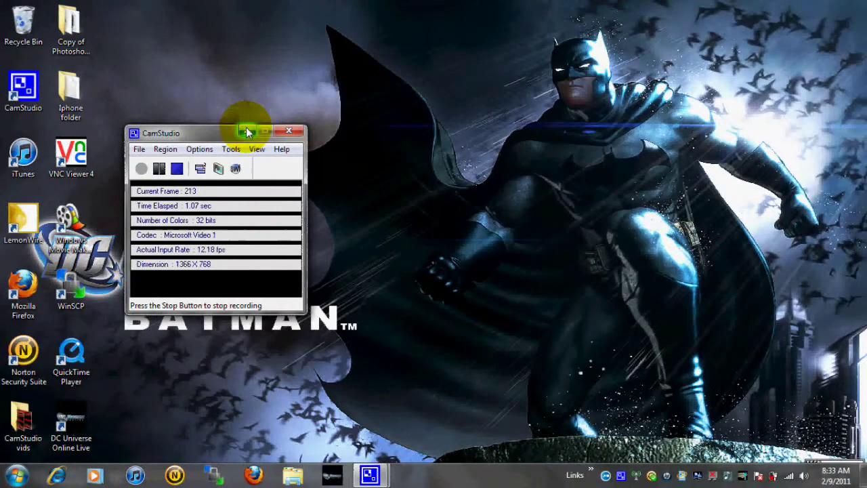
- Minimize the CamStudio recorder window so the Windows desktop is fully visible
{"action": "left_click", "coordinate": [246, 131]}
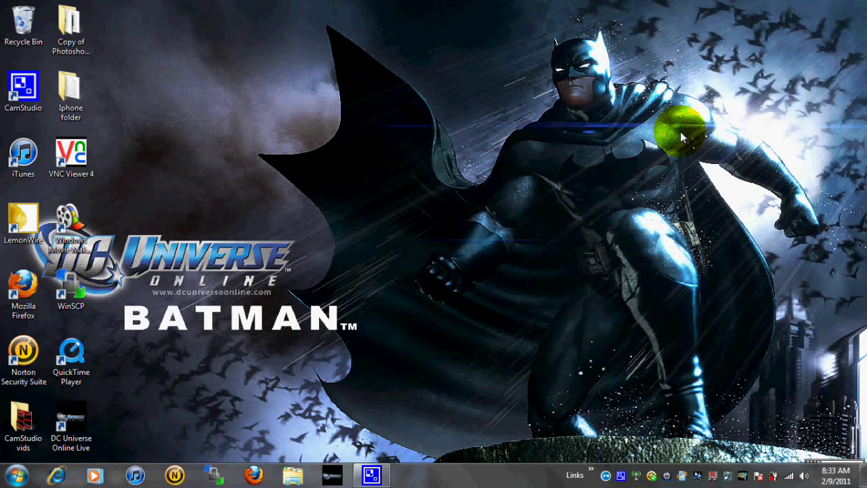
- Launch VNC Viewer 4, accept the server address and log in with the session password
{"action": "left_click", "coordinate": [77, 156]}
{"action": "double_click", "coordinate": [78, 156]}
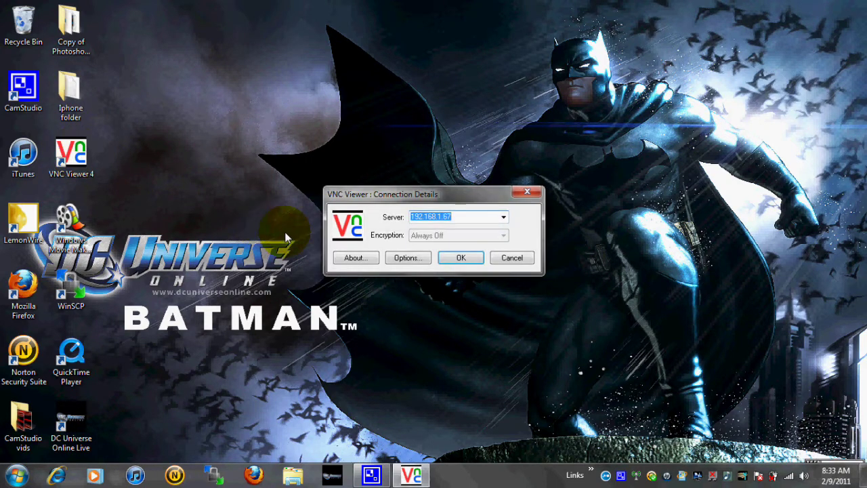
{"action": "key", "text": "Return"}
{"action": "type", "text": "******"}
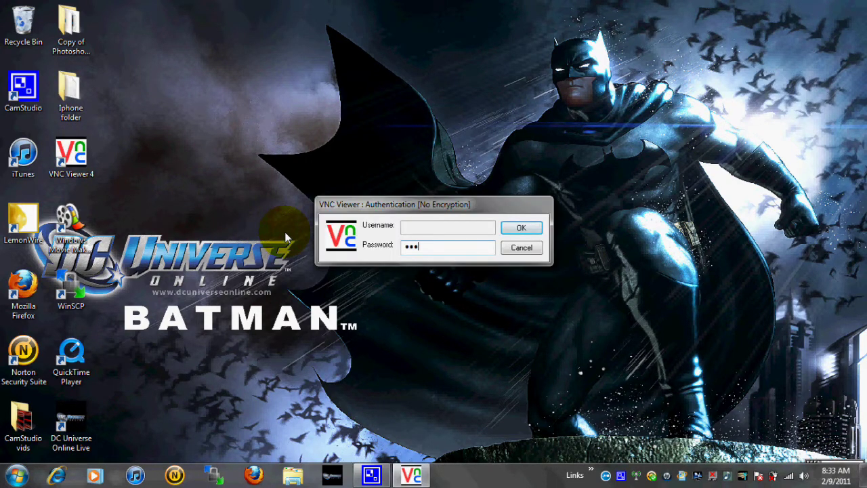
{"action": "type", "text": "**"}
{"action": "key", "text": "Return"}
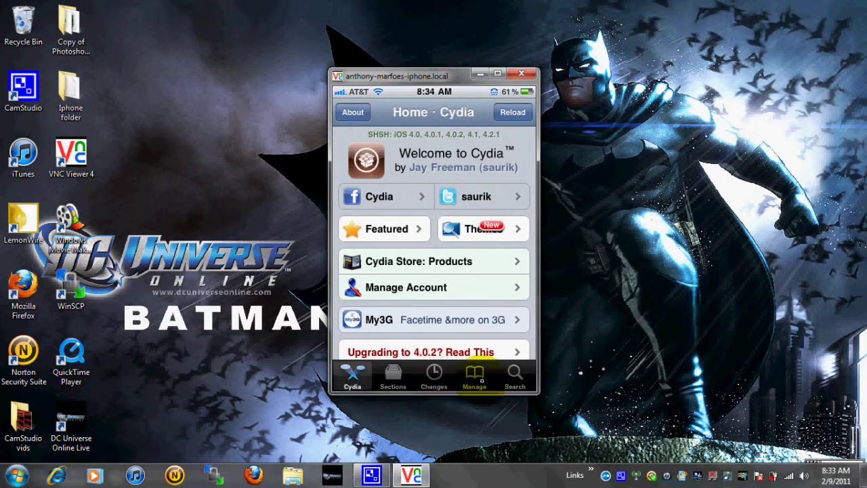
- Show Cydia's Sources list under Manage, listing repositories like Hackulo.us and xSellize
{"action": "left_click", "coordinate": [475, 380]}
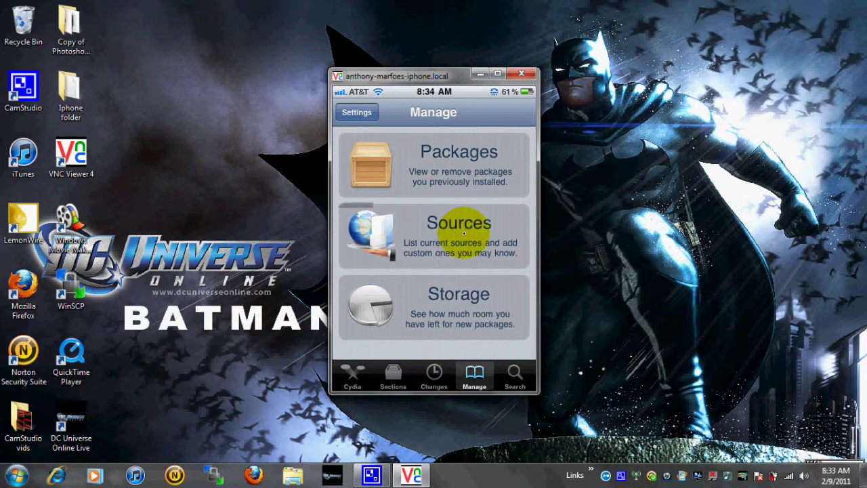
{"action": "left_click", "coordinate": [460, 225]}
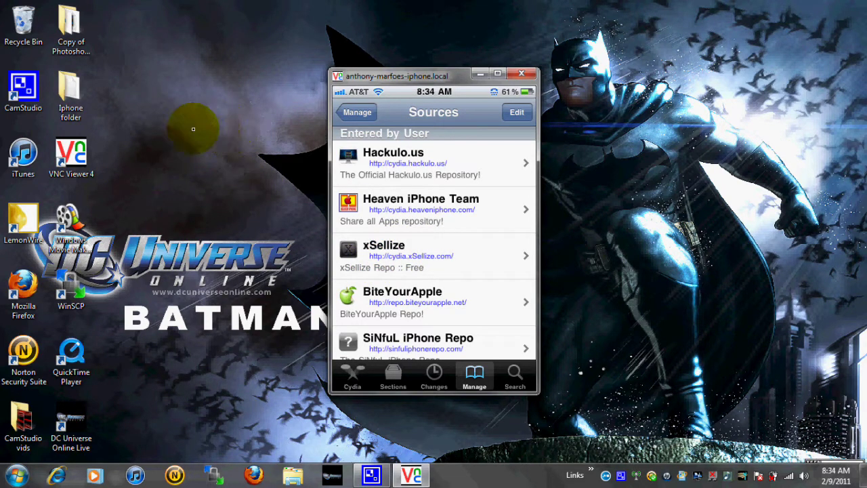
- Search Cydia for 'mask' and scroll the results to the xSellize Masks package
{"action": "left_click", "coordinate": [513, 379]}
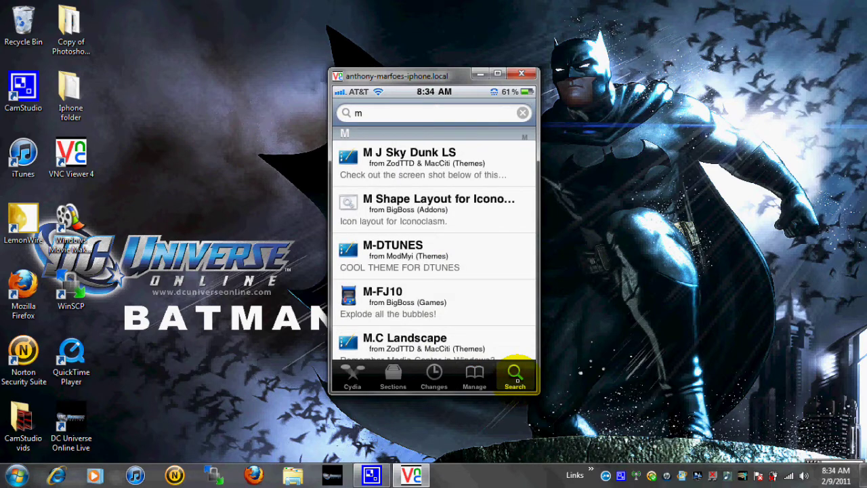
{"action": "left_click", "coordinate": [517, 380]}
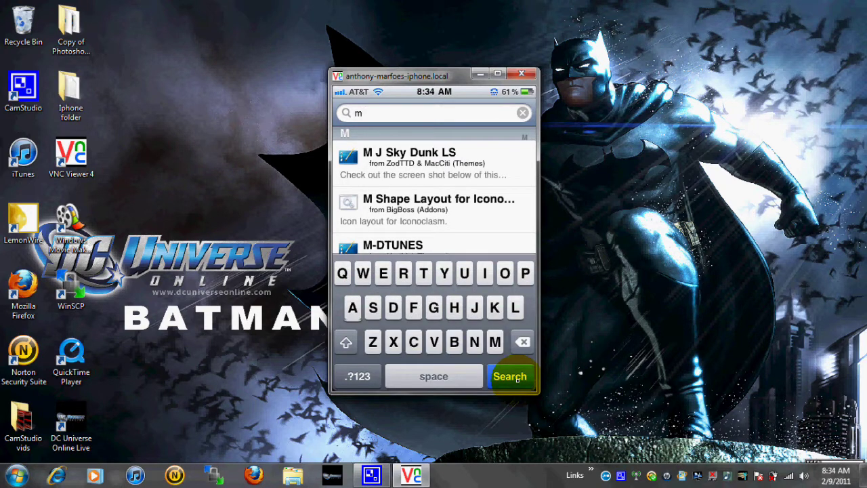
{"action": "type", "text": "a"}
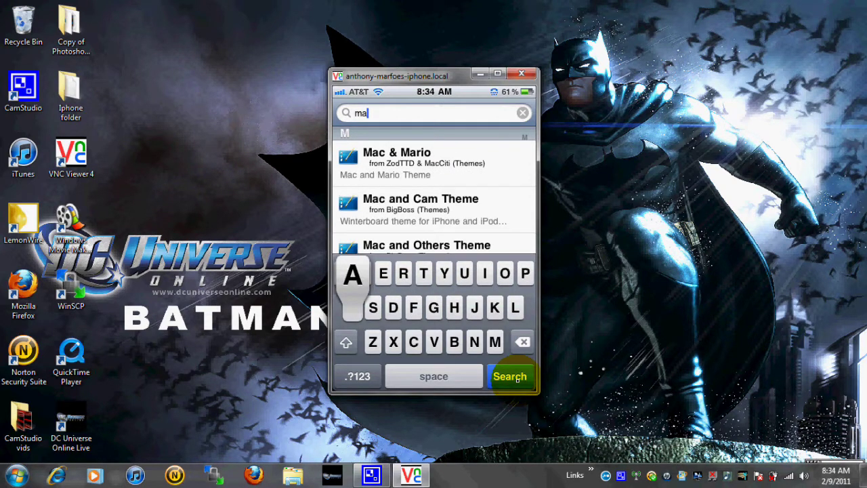
{"action": "type", "text": "sk"}
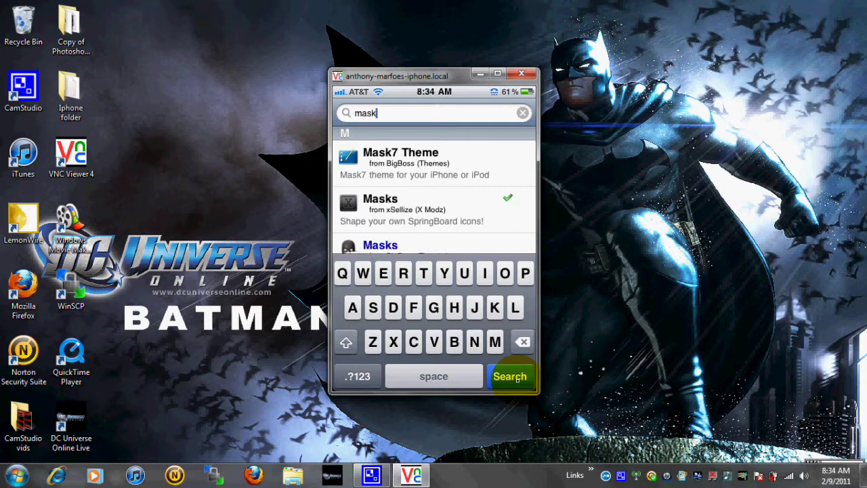
{"action": "left_click", "coordinate": [517, 378]}
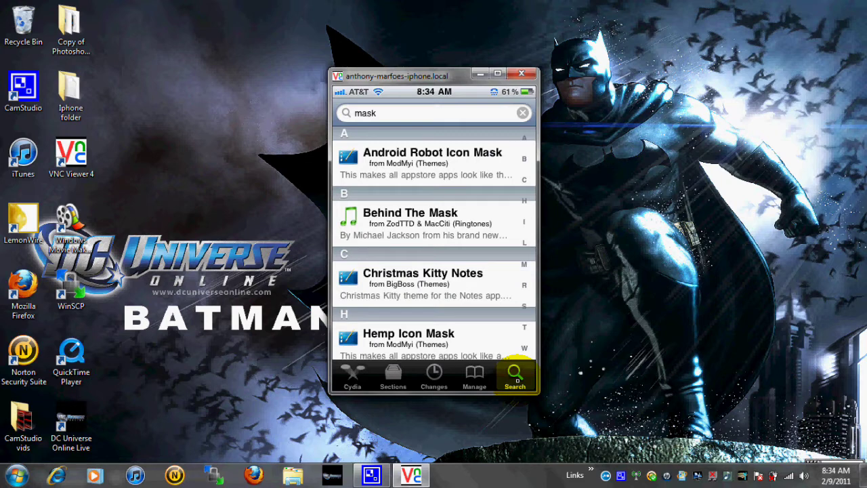
{"action": "scroll", "coordinate": [517, 378], "scroll_direction": "down", "scroll_amount": 5}
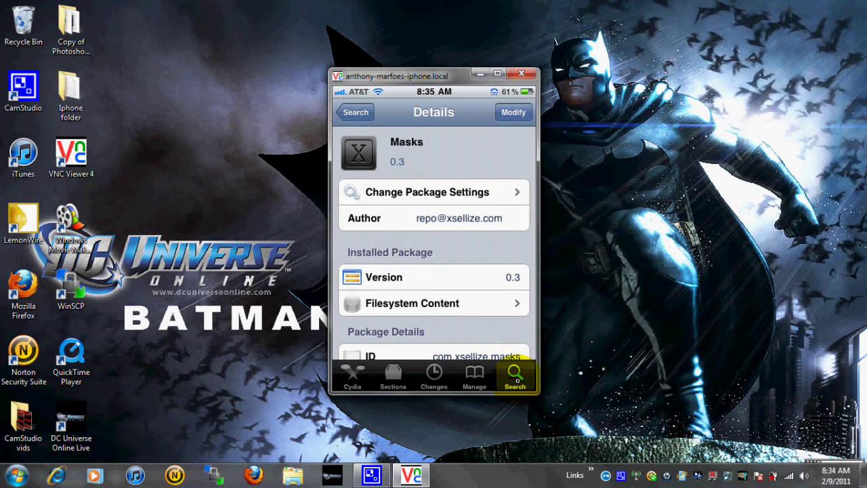
- Leave Cydia for the first page of the iPhone home screen
{"action": "right_click", "coordinate": [518, 381]}
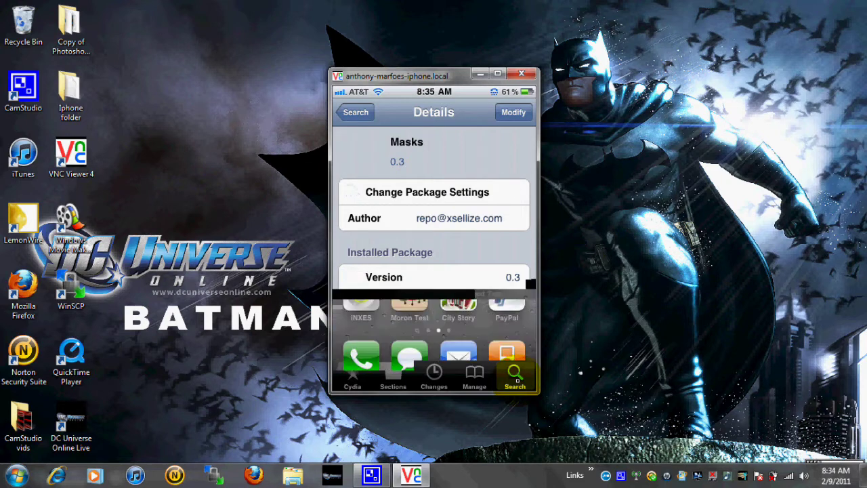
{"action": "right_click", "coordinate": [517, 382]}
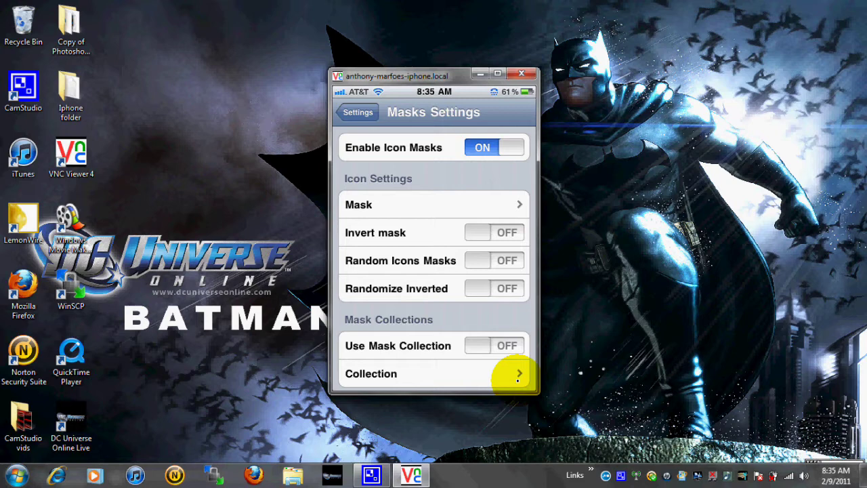
- Scroll down through the Masks list of mask PNGs and back up again
{"action": "left_click", "coordinate": [518, 378]}
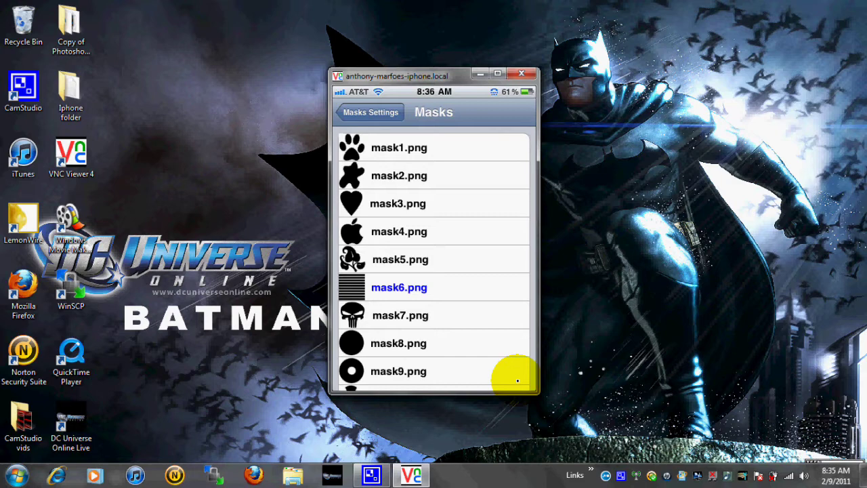
{"action": "scroll", "coordinate": [517, 381], "scroll_direction": "down", "scroll_amount": 3}
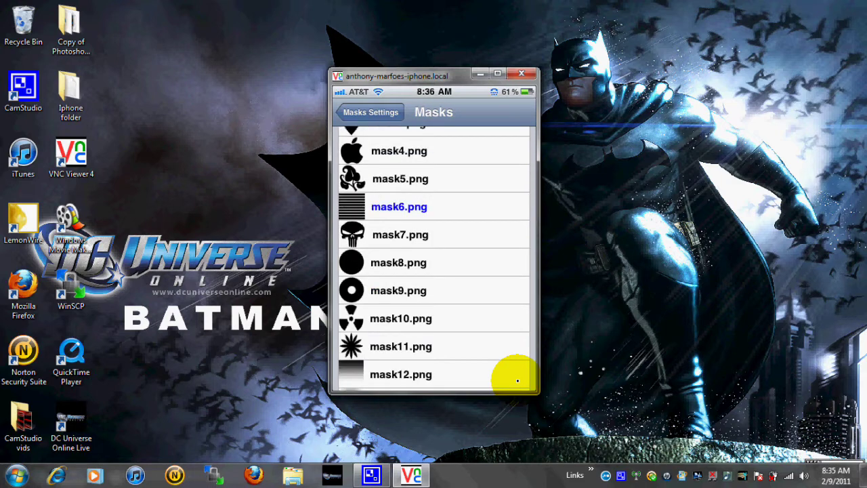
{"action": "scroll", "coordinate": [517, 380], "scroll_direction": "down", "scroll_amount": 5}
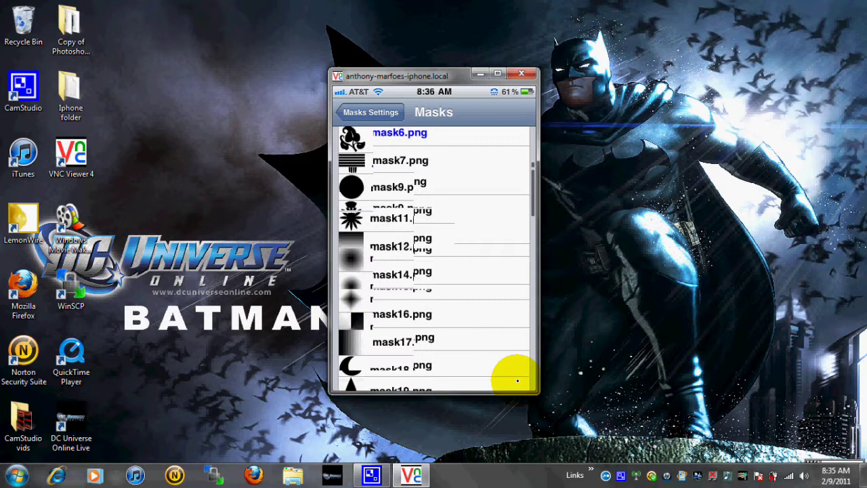
{"action": "scroll", "coordinate": [518, 380], "scroll_direction": "down", "scroll_amount": 3}
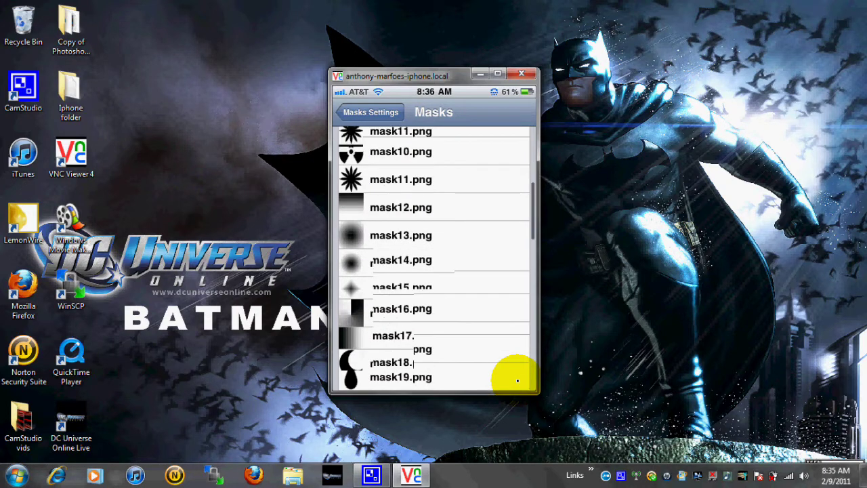
{"action": "scroll", "coordinate": [518, 380], "scroll_direction": "down", "scroll_amount": 7}
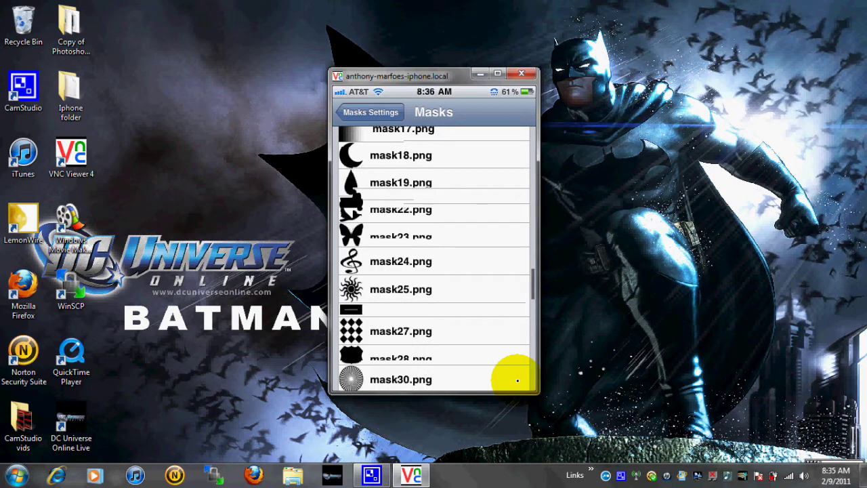
{"action": "scroll", "coordinate": [518, 380], "scroll_direction": "down", "scroll_amount": 3}
{"action": "scroll", "coordinate": [518, 380], "scroll_direction": "down", "scroll_amount": 3}
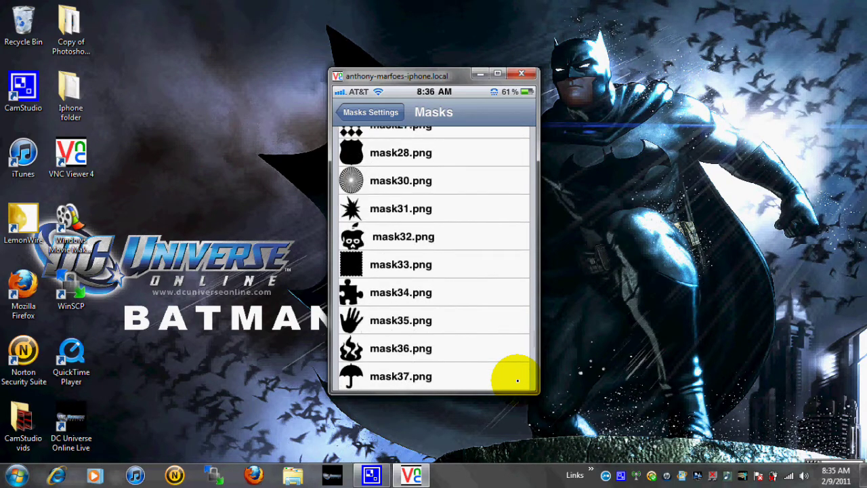
{"action": "scroll", "coordinate": [518, 380], "scroll_direction": "down", "scroll_amount": 4}
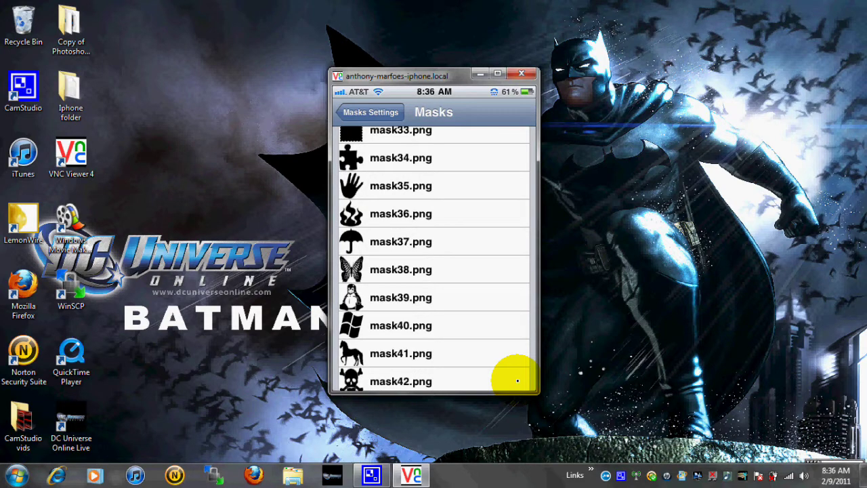
{"action": "scroll", "coordinate": [517, 381], "scroll_direction": "down", "scroll_amount": 2}
{"action": "scroll", "coordinate": [518, 380], "scroll_direction": "up", "scroll_amount": 6}
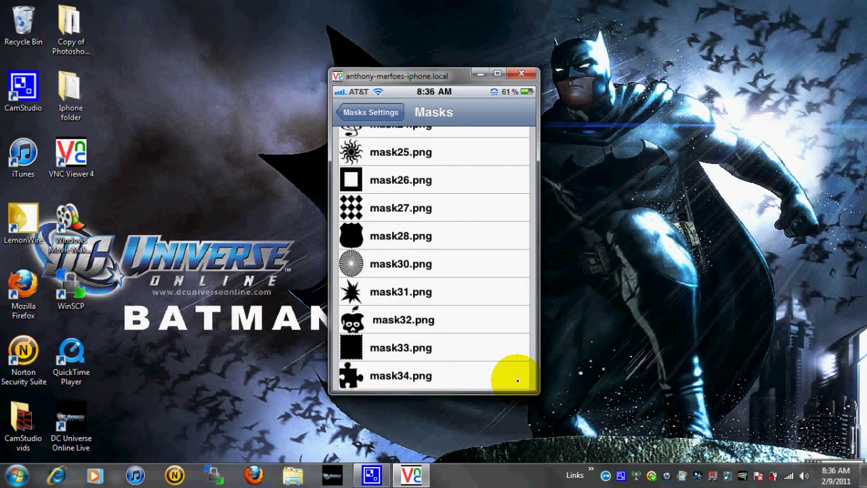
{"action": "scroll", "coordinate": [518, 380], "scroll_direction": "up", "scroll_amount": 2}
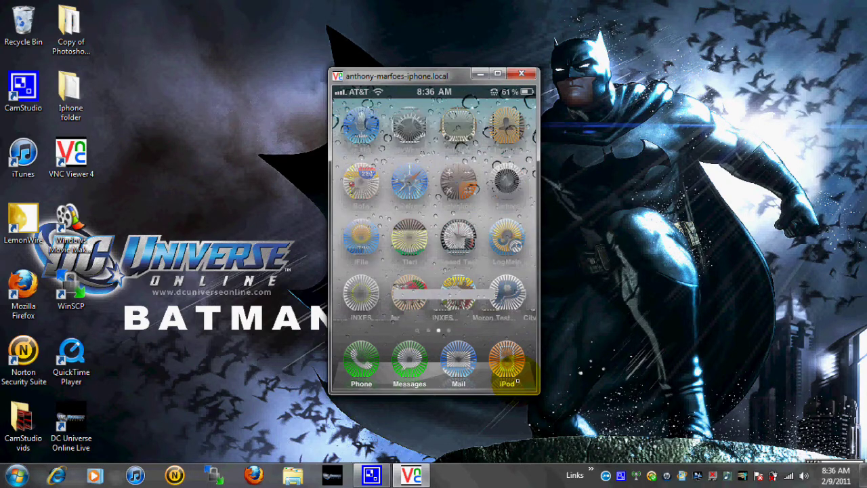
- Go to Settings > Masks and open the Mask list to pick skull mask7.png
{"action": "left_click", "coordinate": [517, 382]}
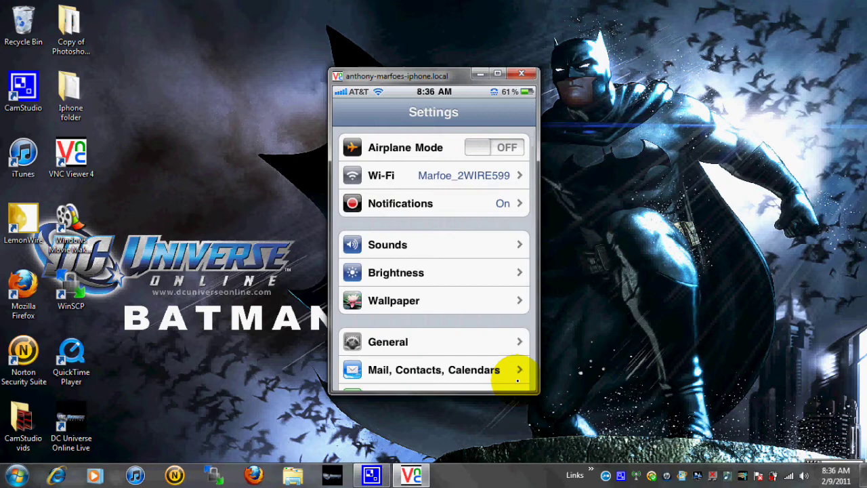
{"action": "scroll", "coordinate": [517, 382], "scroll_direction": "down", "scroll_amount": 10}
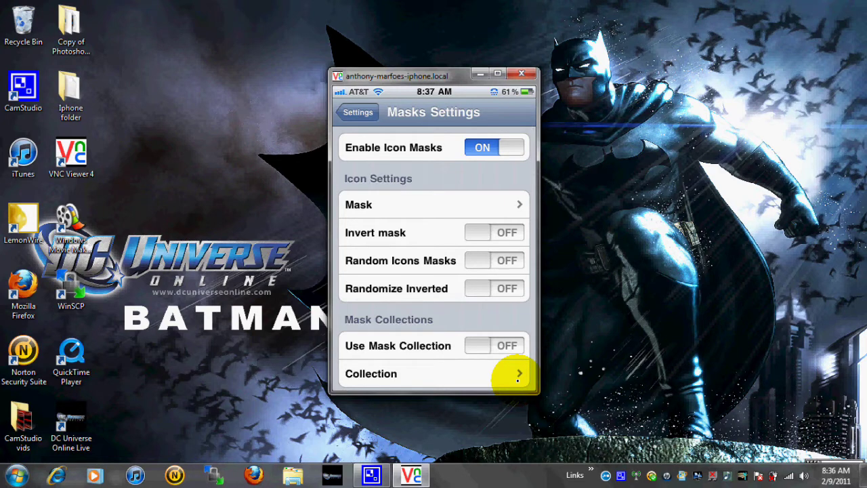
{"action": "left_click", "coordinate": [518, 376]}
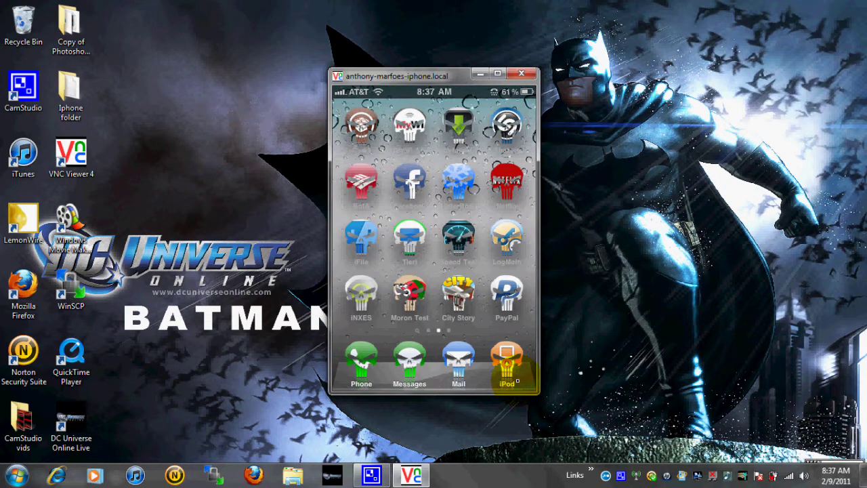
- In Settings > Masks, scroll to Wallpaper Settings to apply the defaultmask30.png WallMask
{"action": "left_click", "coordinate": [517, 382]}
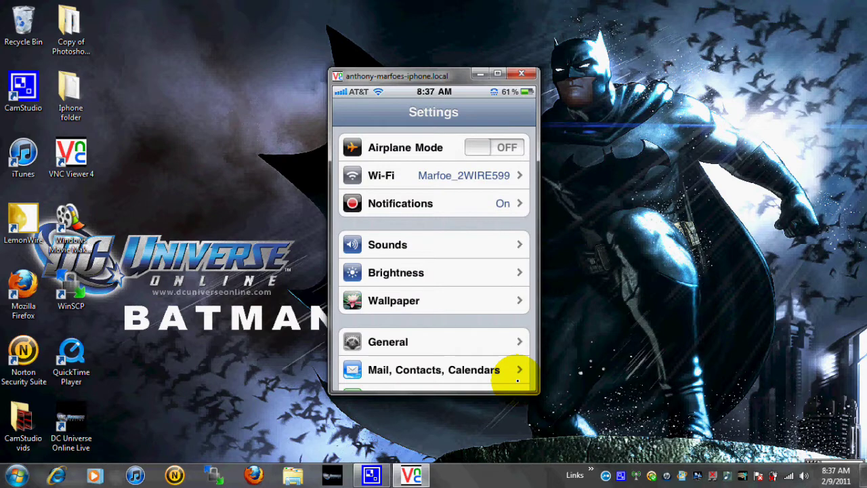
{"action": "scroll", "coordinate": [517, 381], "scroll_direction": "down", "scroll_amount": 10}
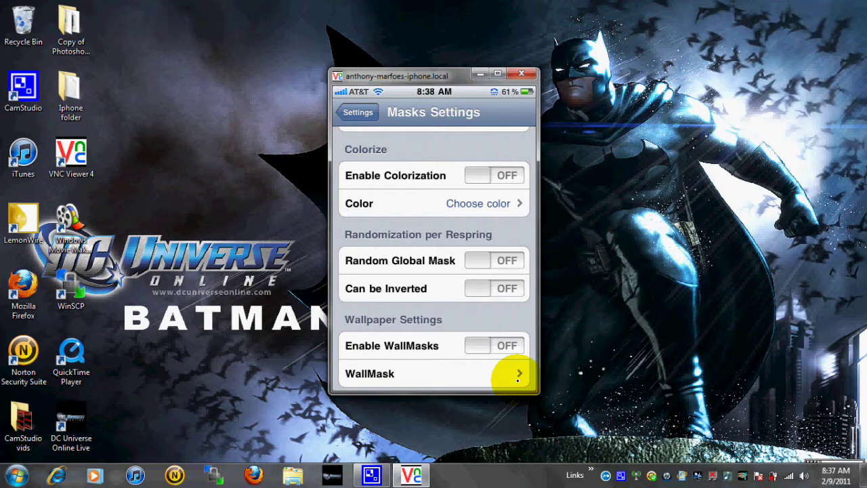
{"action": "scroll", "coordinate": [518, 380], "scroll_direction": "down", "scroll_amount": 2}
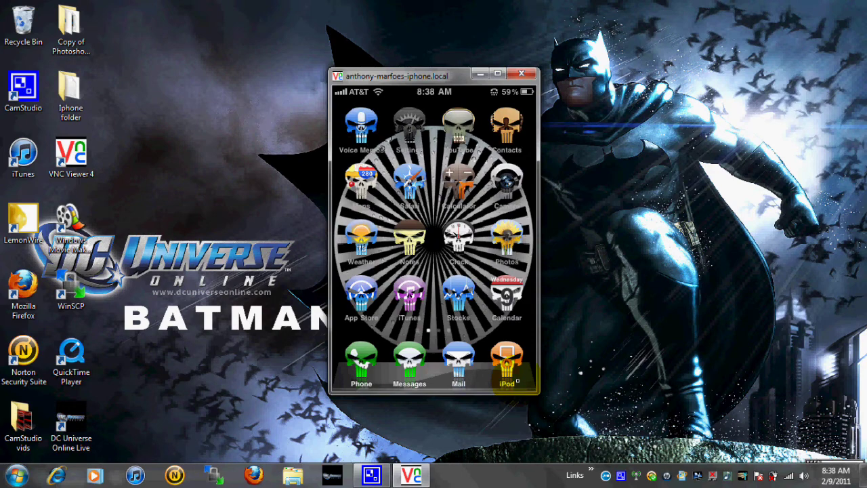
{"action": "left_click", "coordinate": [517, 380]}
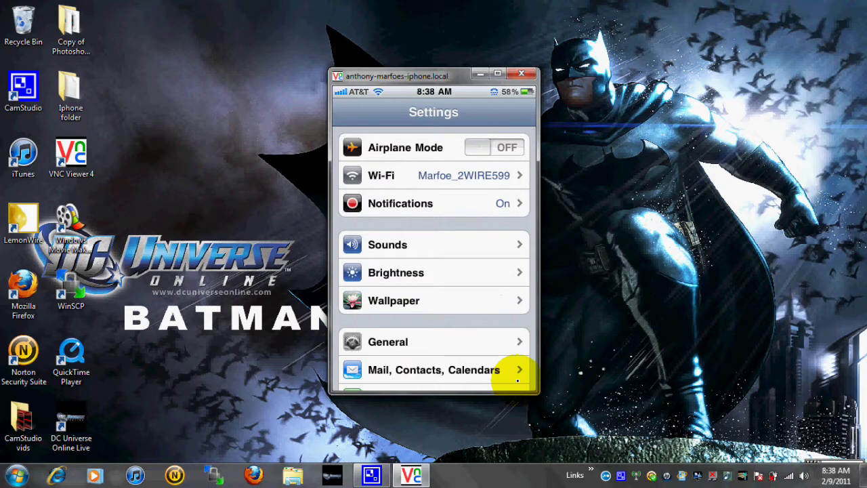
{"action": "scroll", "coordinate": [517, 380], "scroll_direction": "down", "scroll_amount": 3}
{"action": "scroll", "coordinate": [517, 380], "scroll_direction": "down", "scroll_amount": 5}
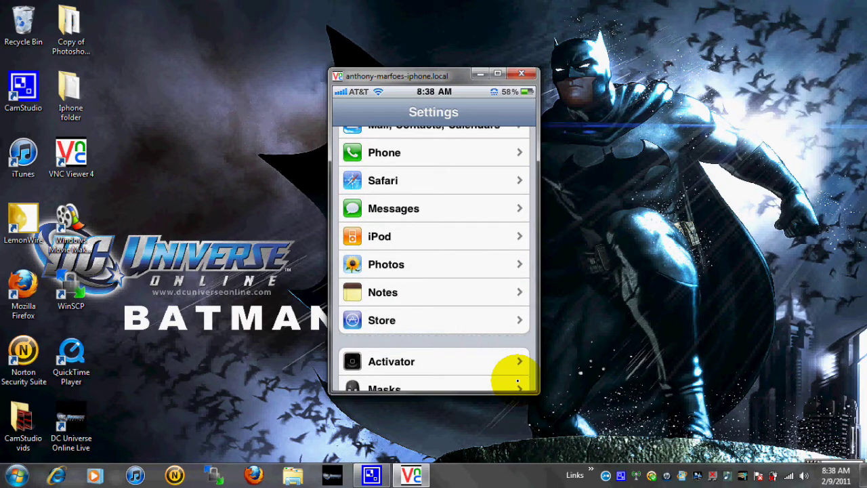
{"action": "scroll", "coordinate": [517, 381], "scroll_direction": "down", "scroll_amount": 2}
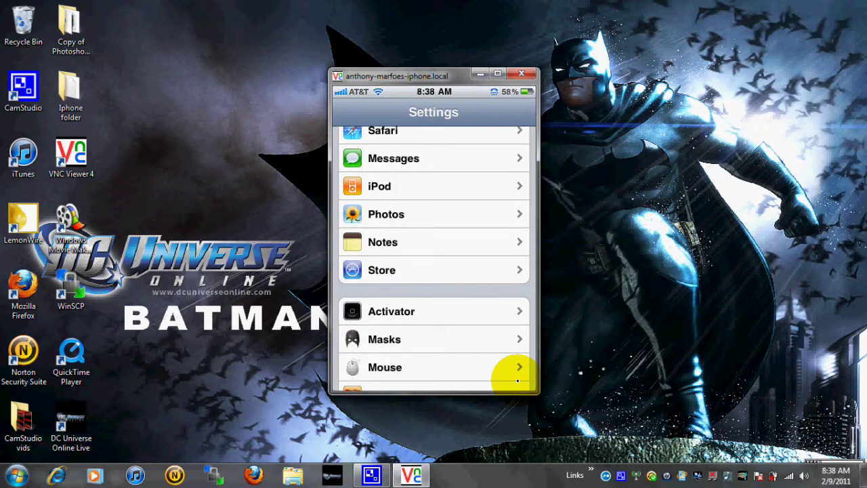
{"action": "scroll", "coordinate": [517, 381], "scroll_direction": "down", "scroll_amount": 2}
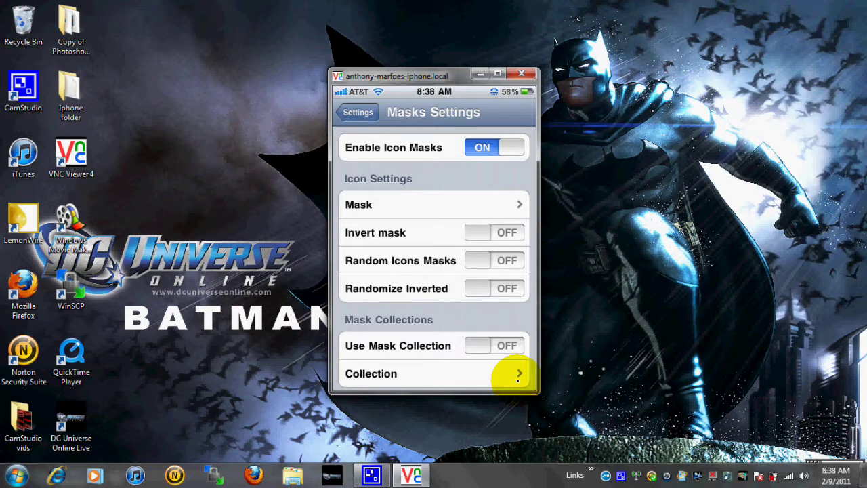
{"action": "scroll", "coordinate": [518, 380], "scroll_direction": "down", "scroll_amount": 1}
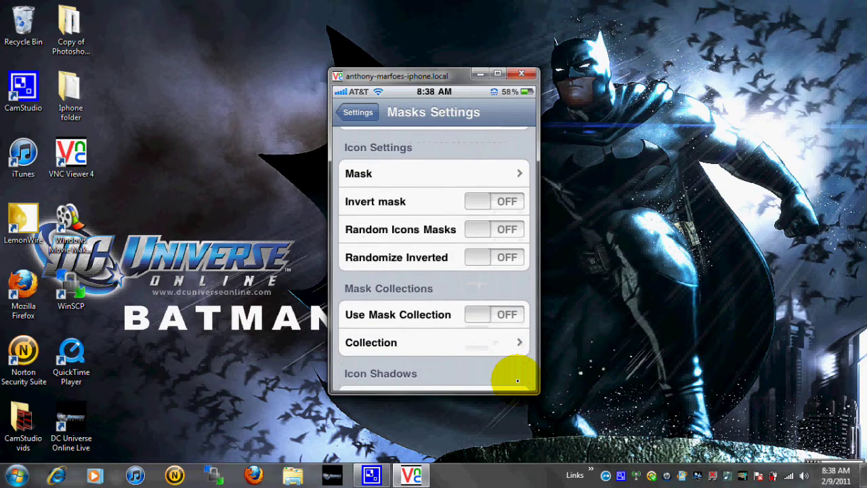
{"action": "scroll", "coordinate": [518, 381], "scroll_direction": "down", "scroll_amount": 4}
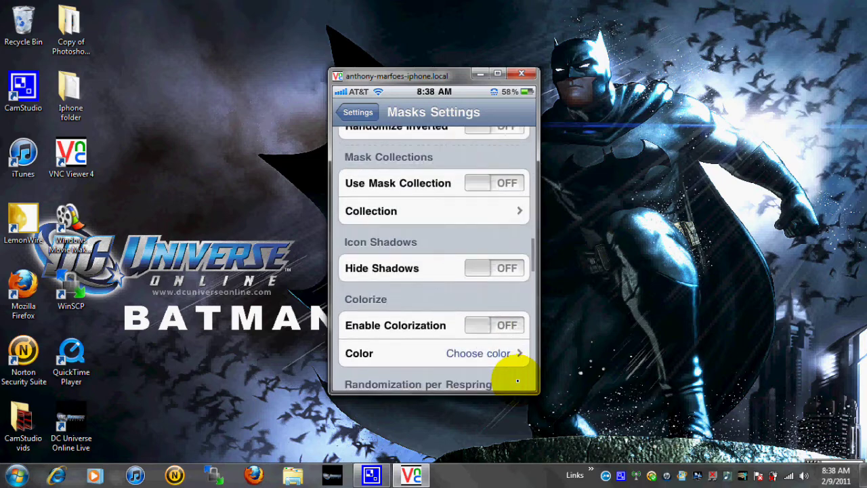
{"action": "scroll", "coordinate": [517, 380], "scroll_direction": "down", "scroll_amount": 4}
{"action": "scroll", "coordinate": [518, 380], "scroll_direction": "down", "scroll_amount": 2}
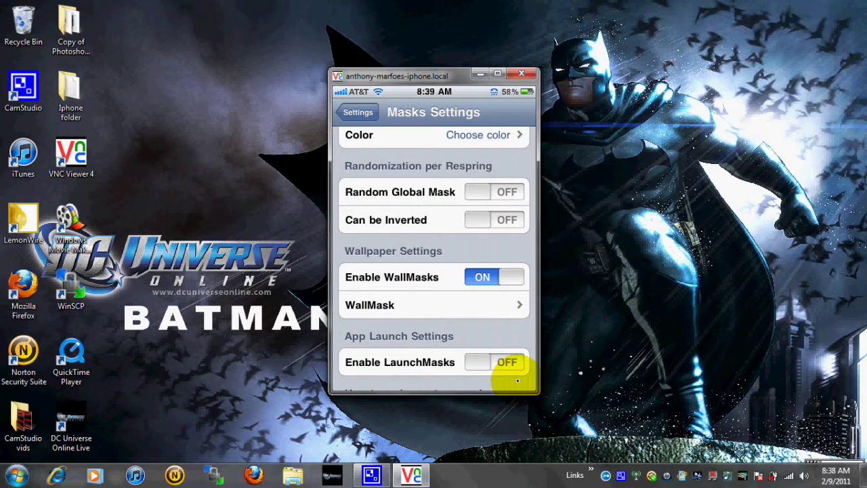
{"action": "scroll", "coordinate": [518, 380], "scroll_direction": "up", "scroll_amount": 2}
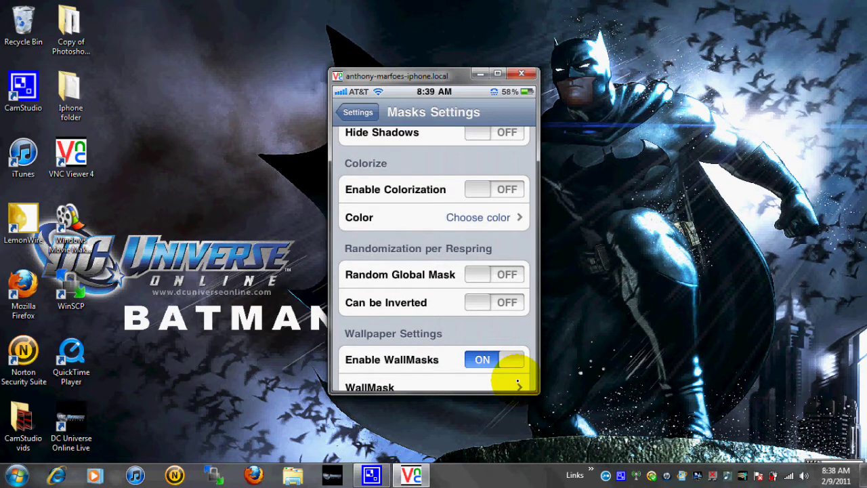
{"action": "scroll", "coordinate": [518, 382], "scroll_direction": "up", "scroll_amount": 4}
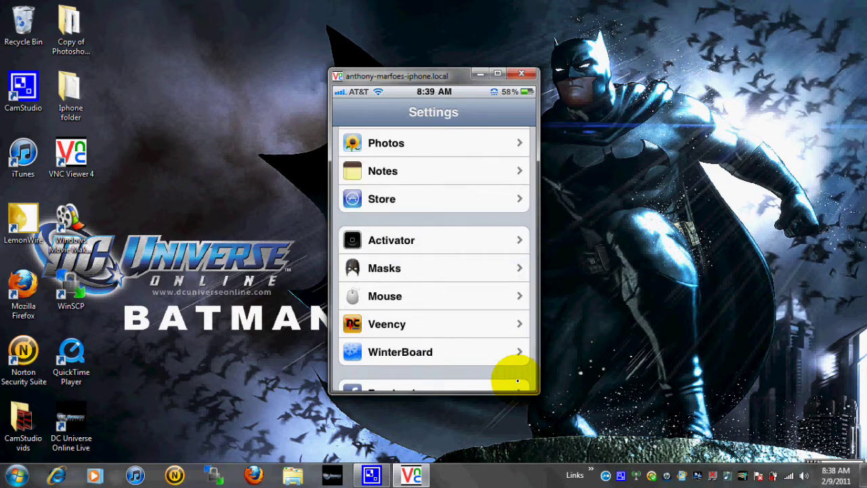
{"action": "right_click", "coordinate": [517, 382]}
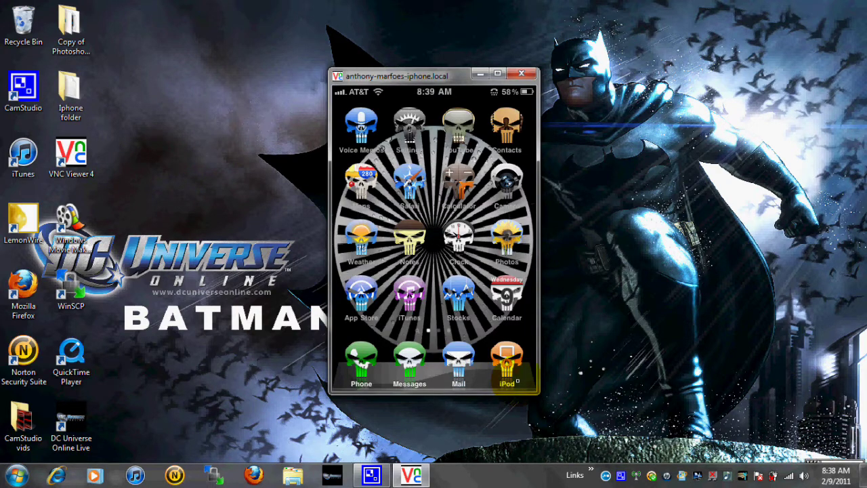